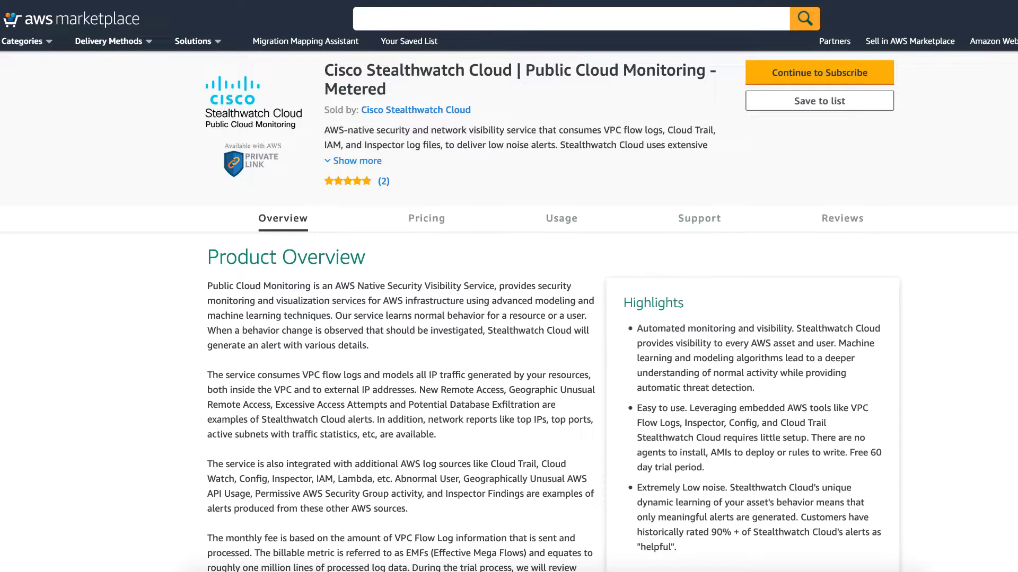
- Review the metered pricing tiers ($0.00–$6.00 per unit) and continue to the already-subscribed subscription page
scroll(509, 318, "down", 10)
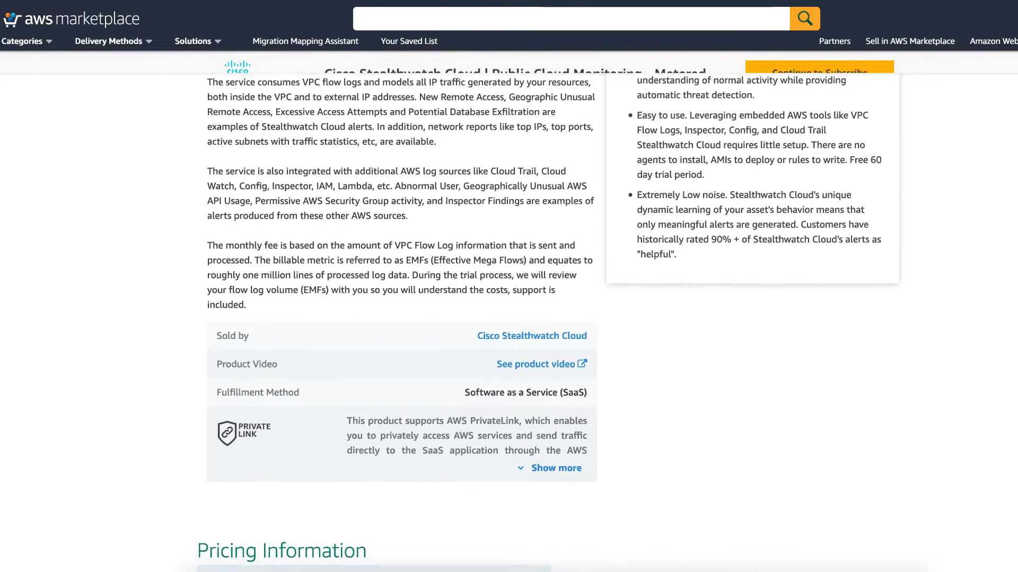
scroll(508, 318, "down", 1)
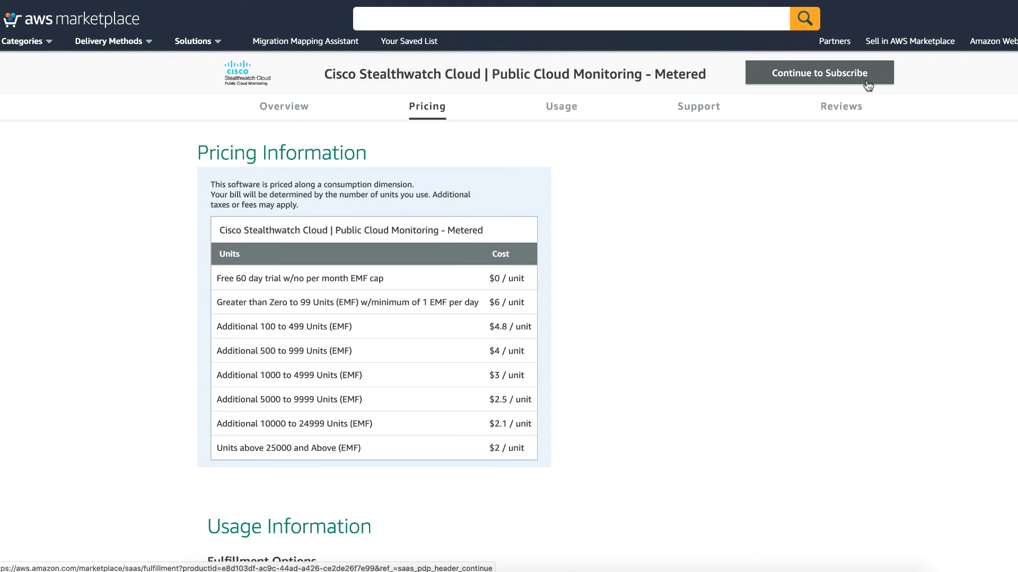
left_click(868, 85)
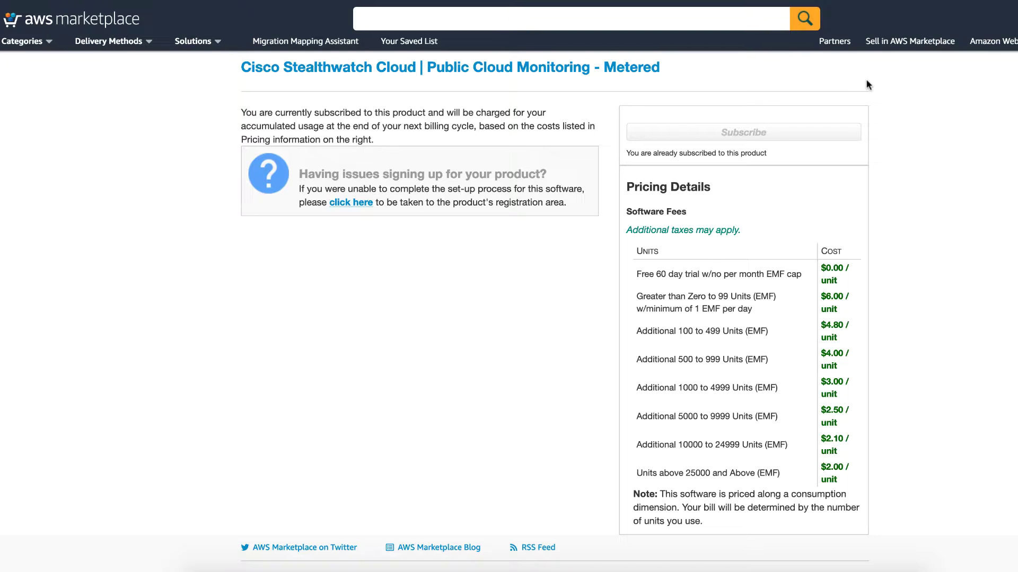
scroll(997, 244, "down", 3)
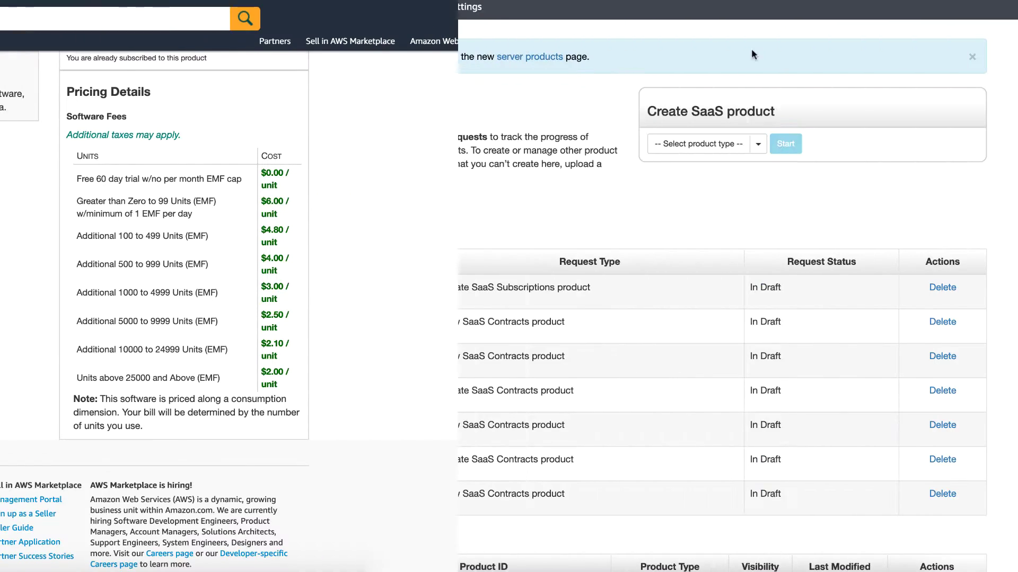
- Start a SaaS Subscriptions product request and bring up the Pricing tab's empty Dimension fields
left_click(759, 145)
left_click(740, 167)
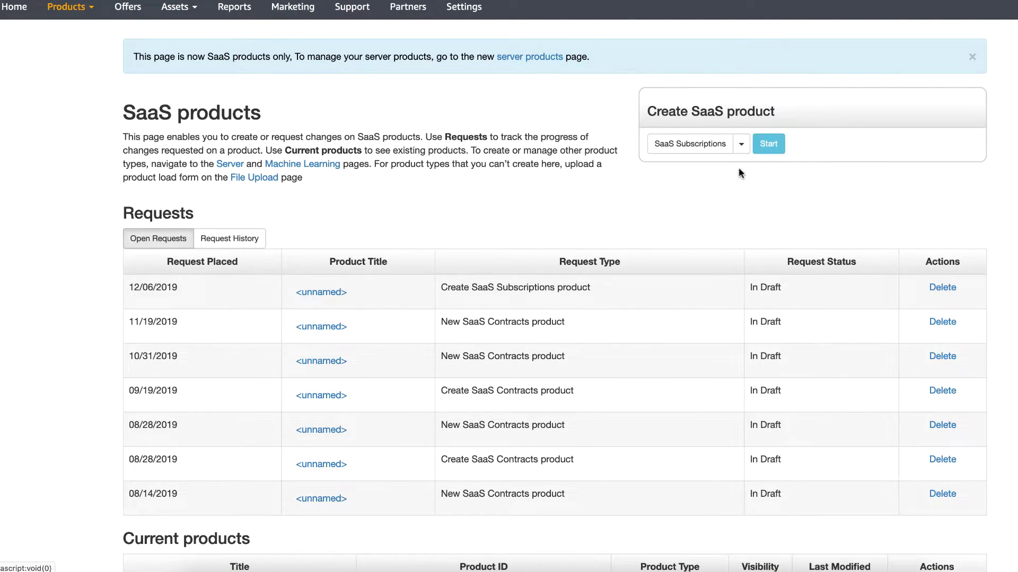
left_click(766, 146)
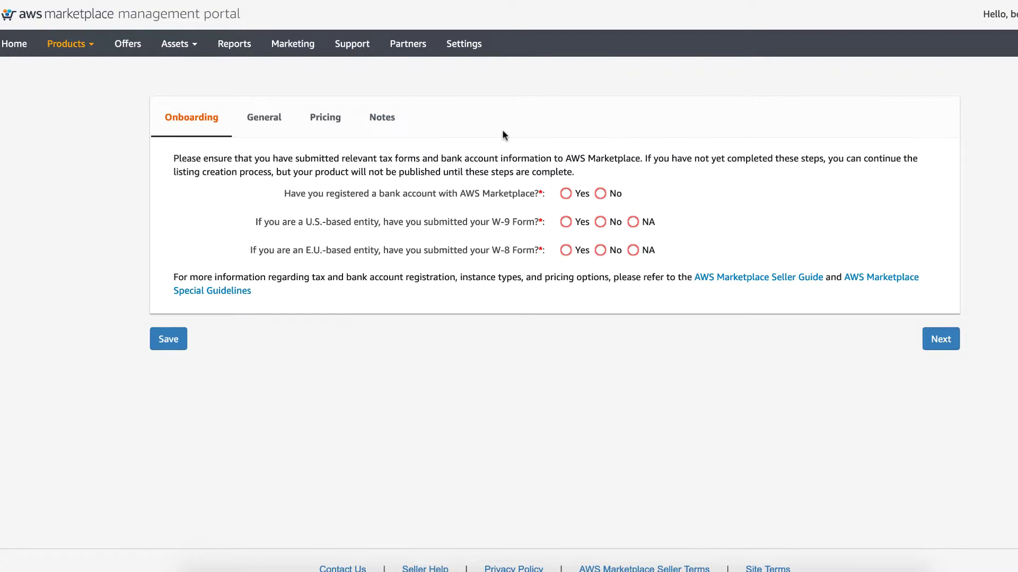
left_click(337, 122)
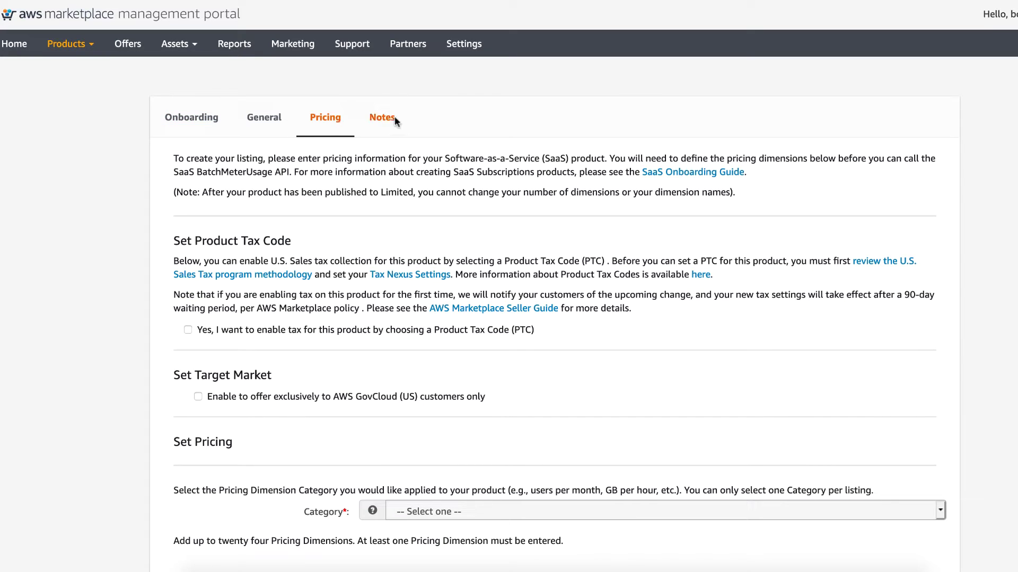
scroll(450, 130, "down", 4)
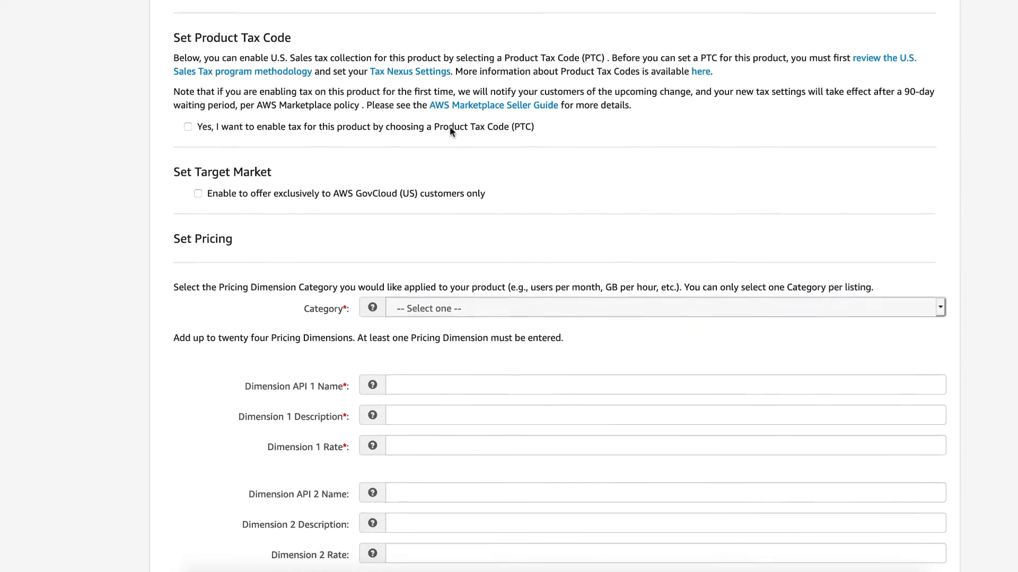
scroll(449, 131, "down", 4)
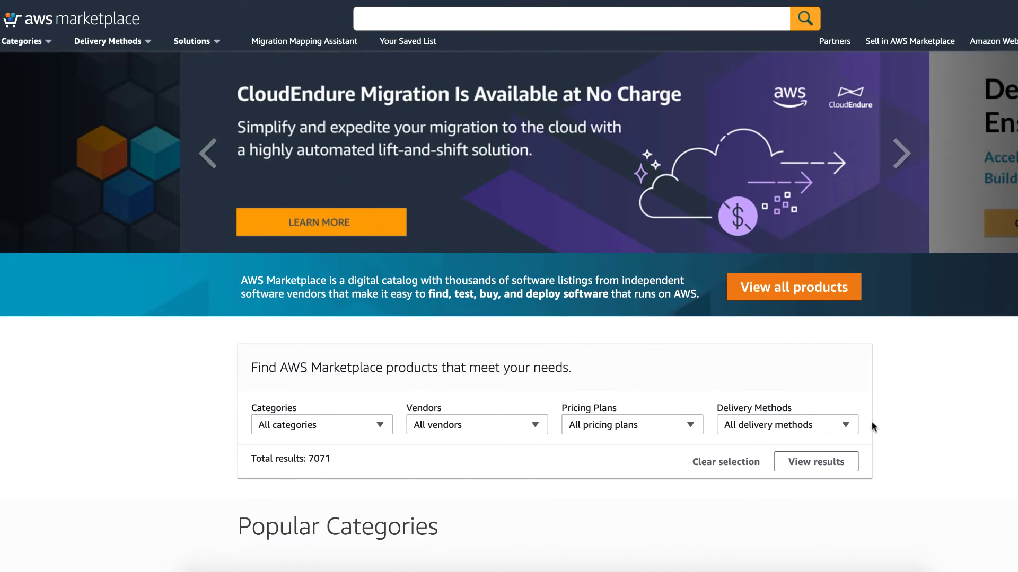
- Filter the catalogue to SaaS delivery (811 results) and look over the Pricing Plans options
left_click(846, 426)
left_click(826, 411)
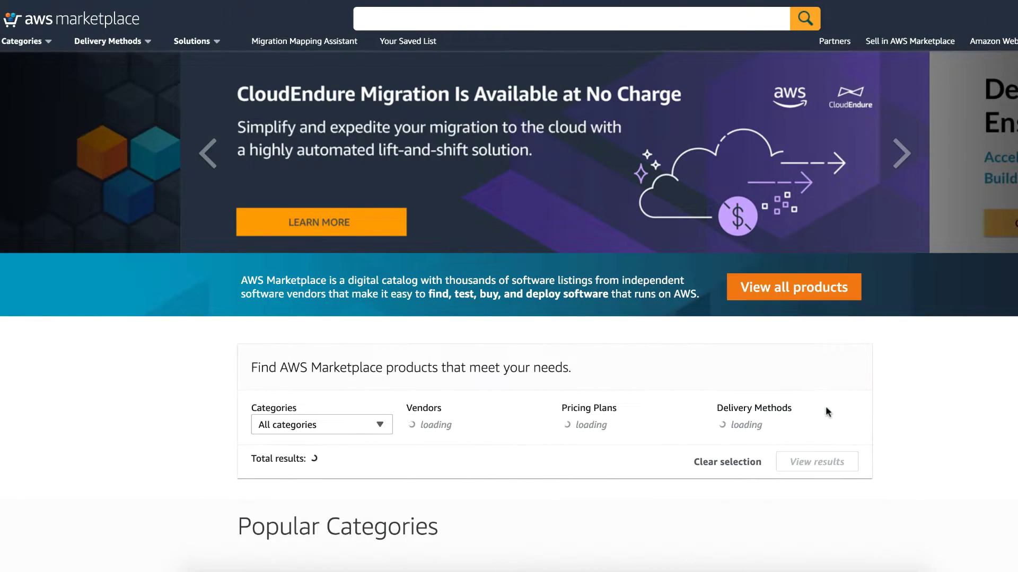
left_click(691, 425)
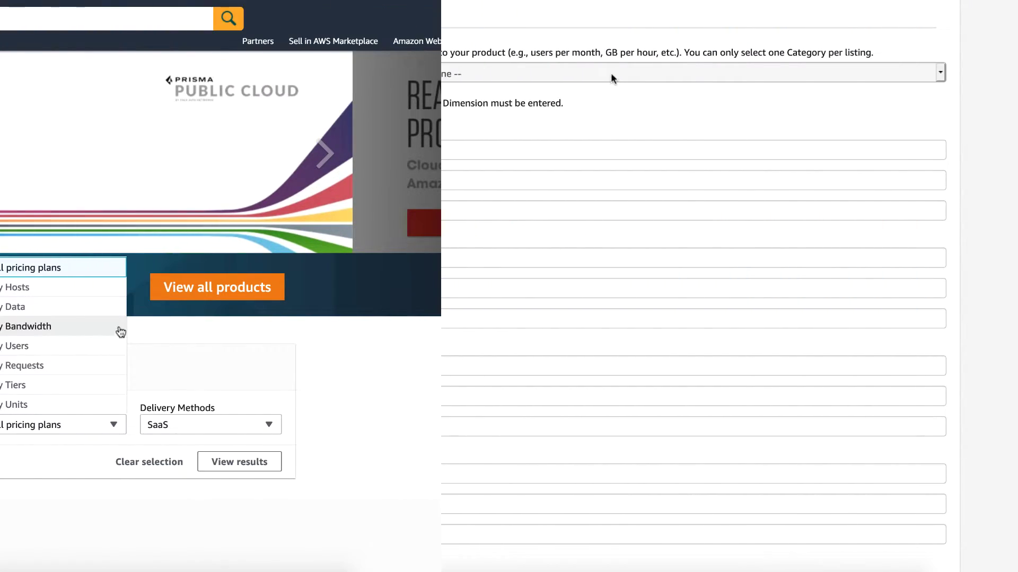
left_click(613, 71)
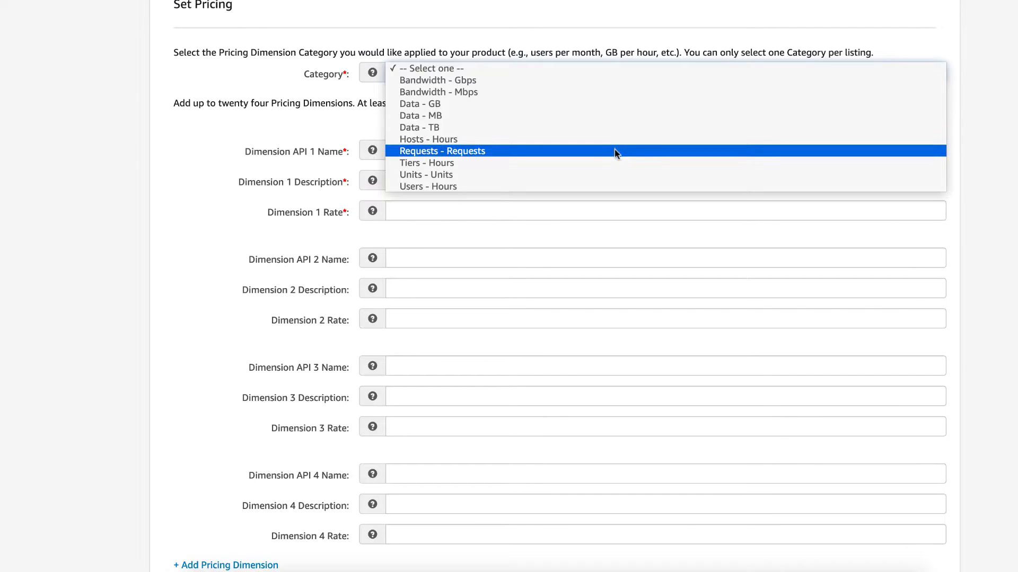
- Set the pricing dimension category to Units - Units
left_click(622, 175)
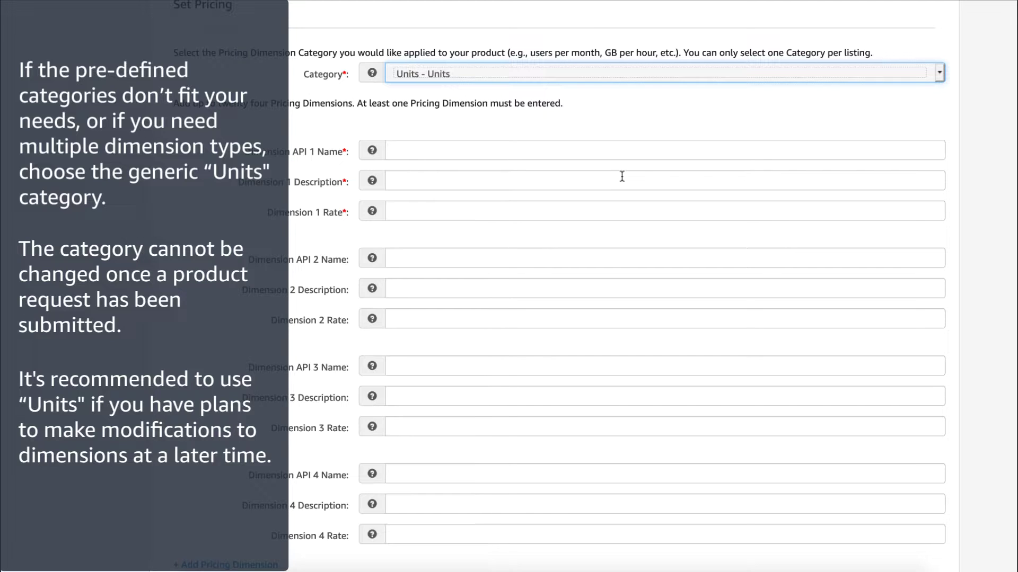
key("space")
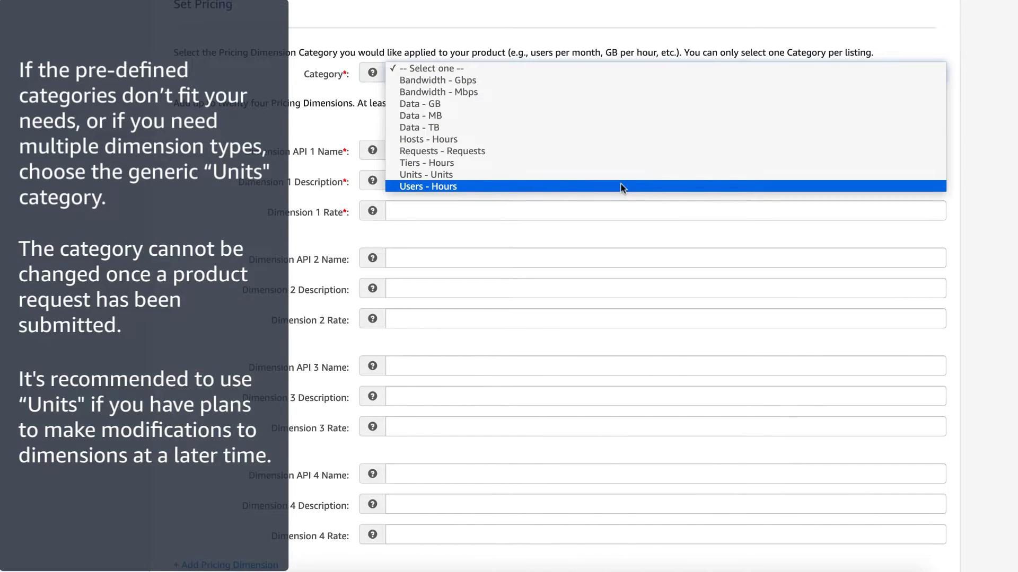
left_click(623, 175)
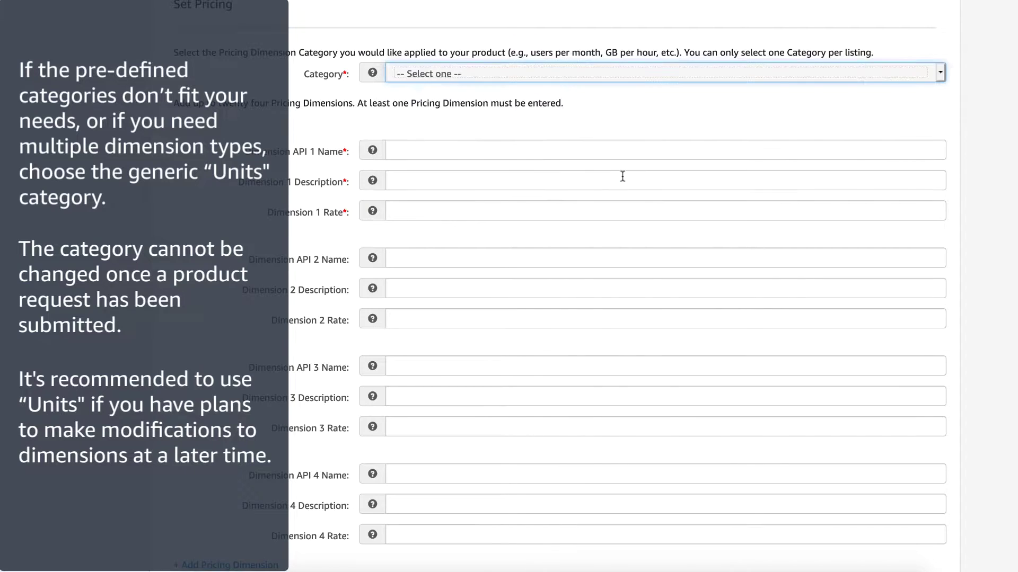
- Add a fifth and a sixth pricing dimension
scroll(623, 176, "down", 3)
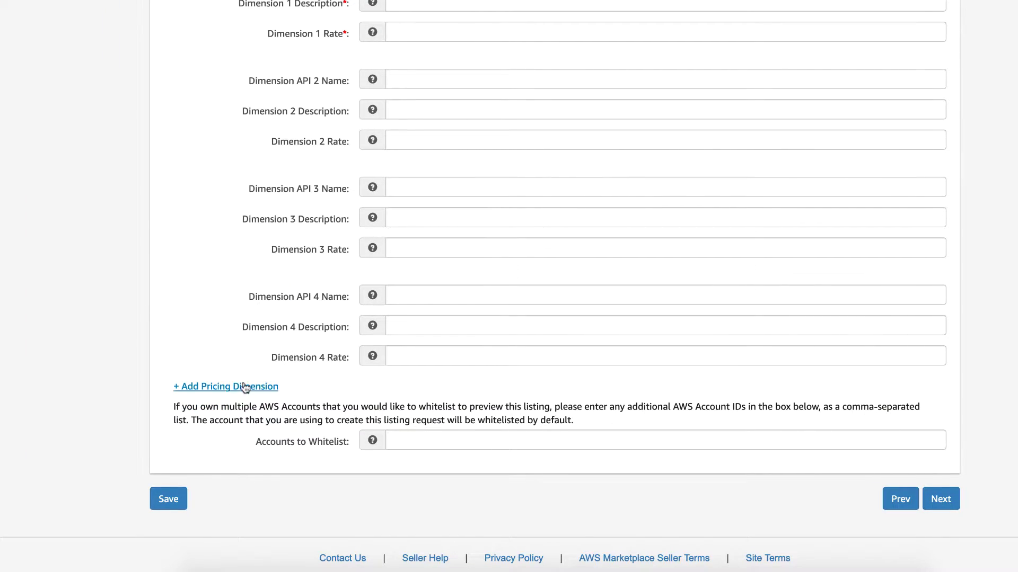
left_click(227, 388)
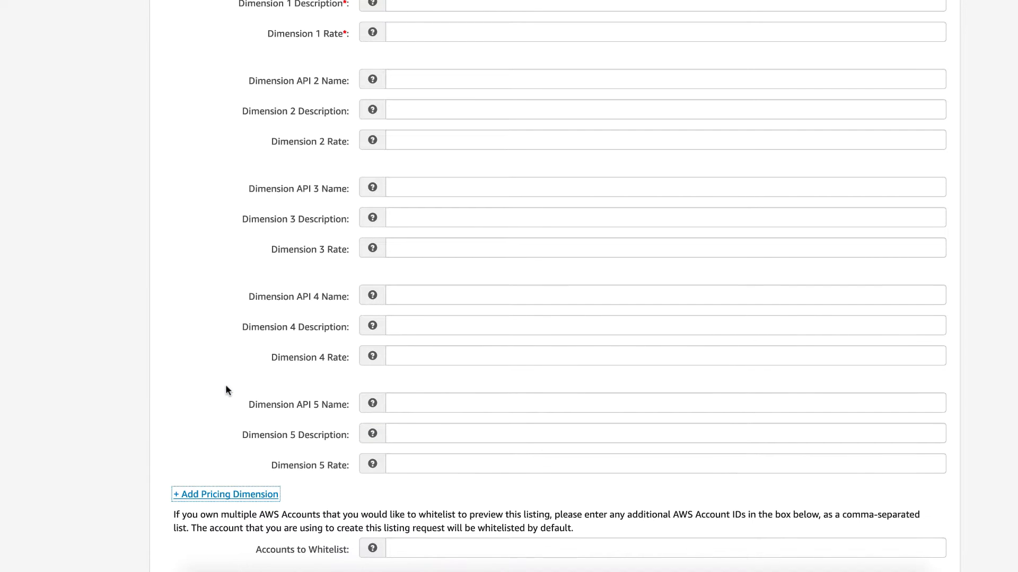
scroll(225, 391, "down", 2)
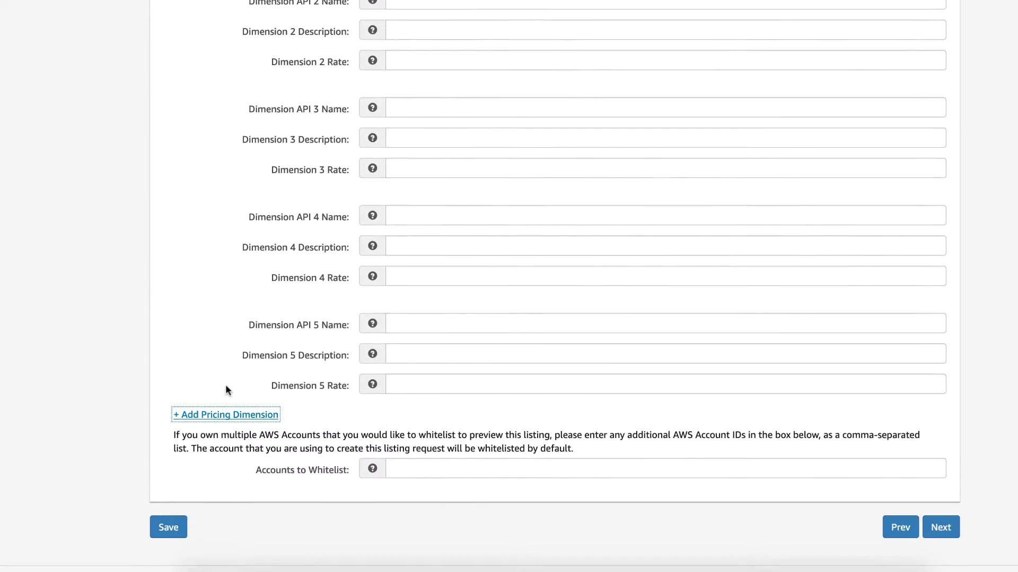
left_click(228, 413)
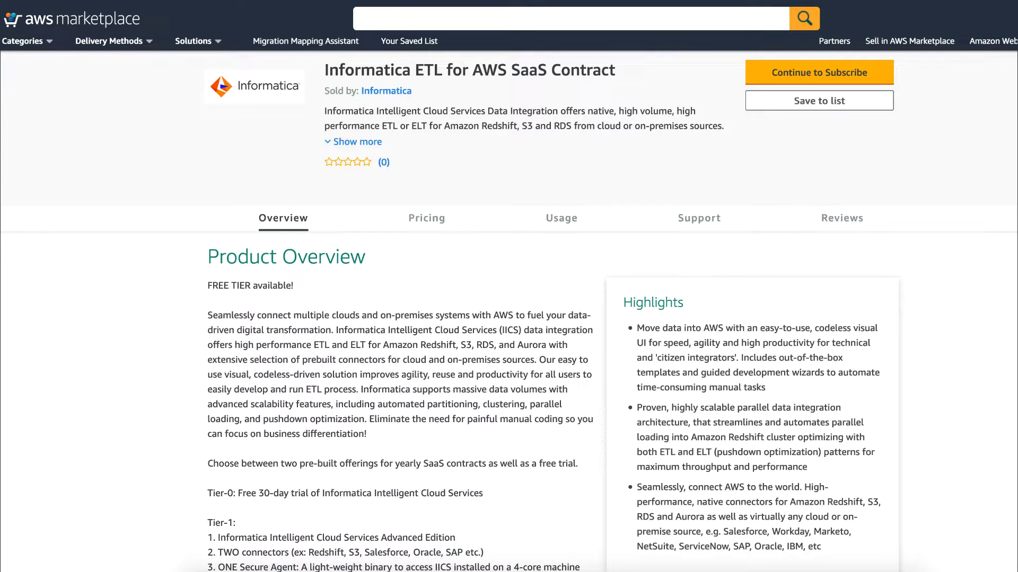
- Continue to Subscribe to open the SaaS contract product's configuration page
scroll(509, 312, "down", 10)
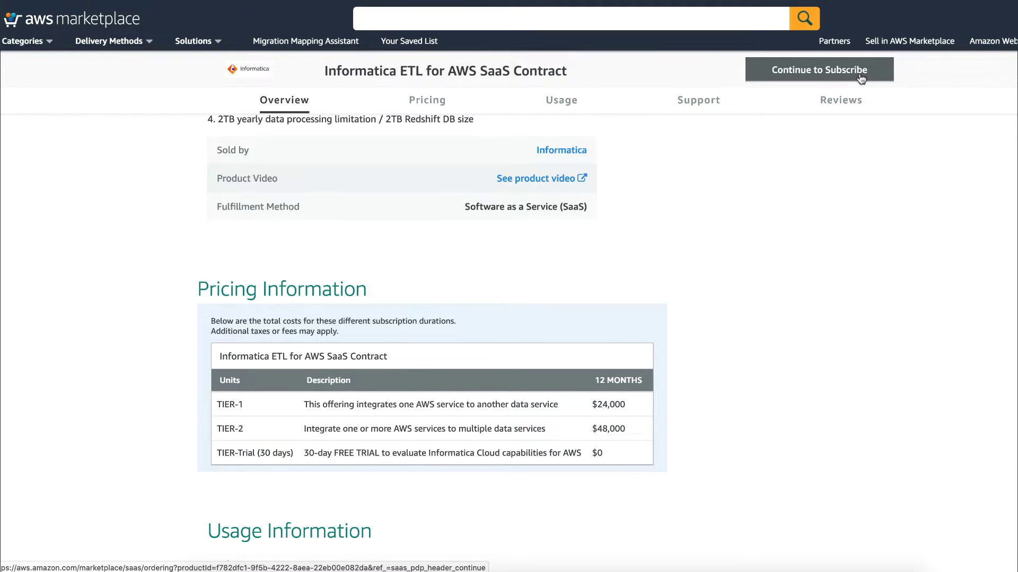
left_click(860, 79)
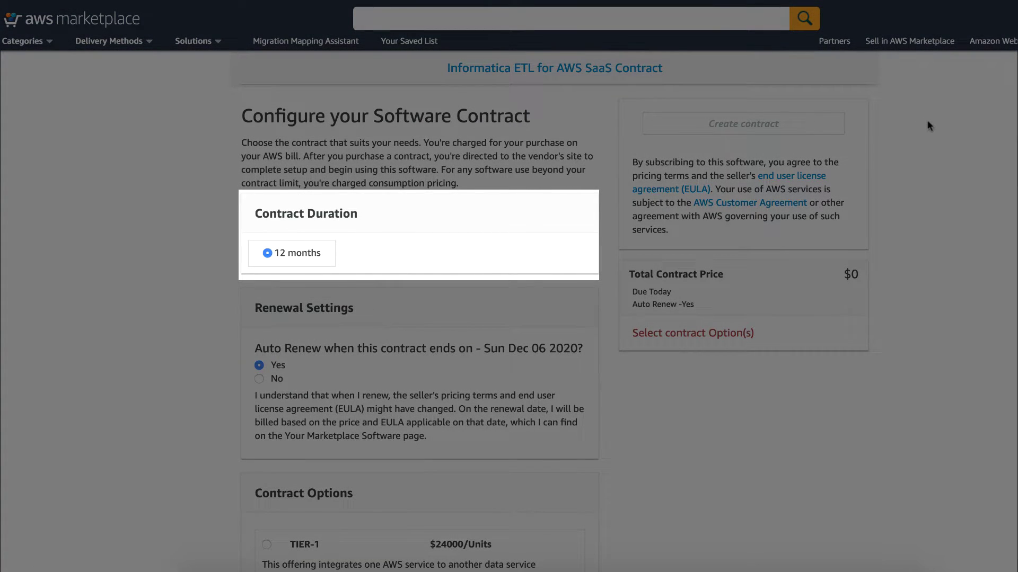
scroll(934, 128, "down", 2)
scroll(933, 124, "down", 3)
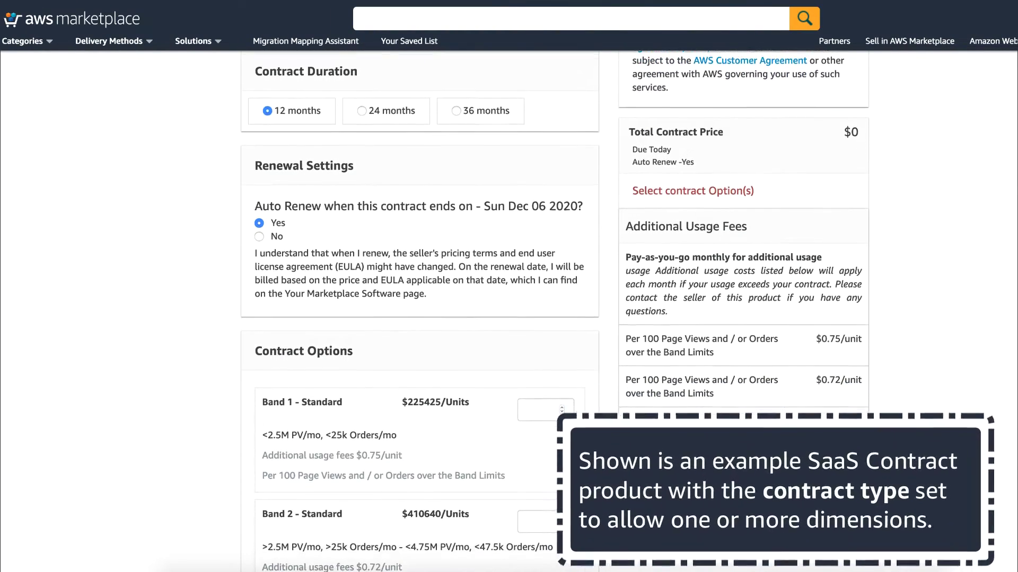
scroll(435, 313, "down", 3)
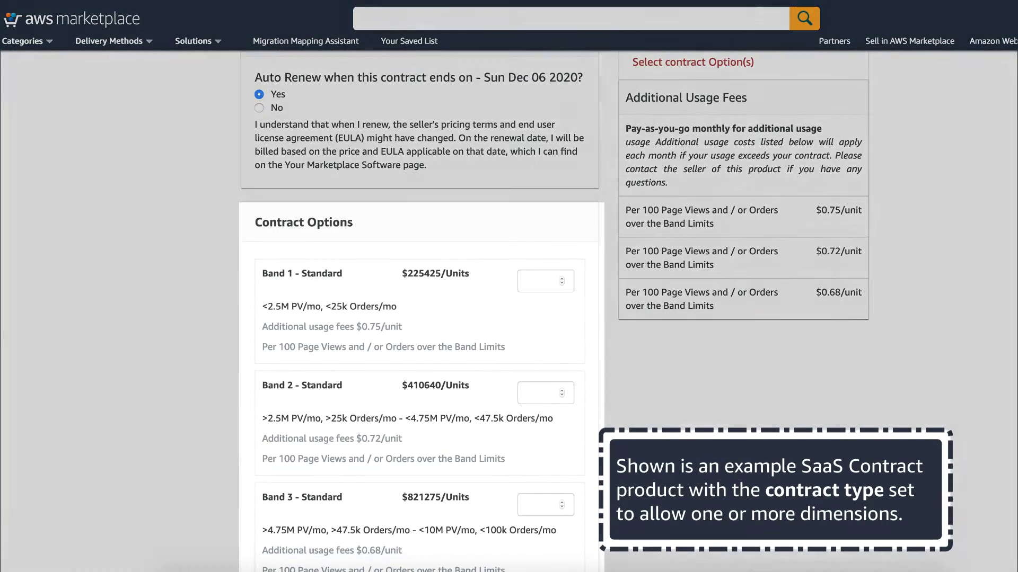
- Set the Band 1 - Standard quantity to 3
left_click(545, 286)
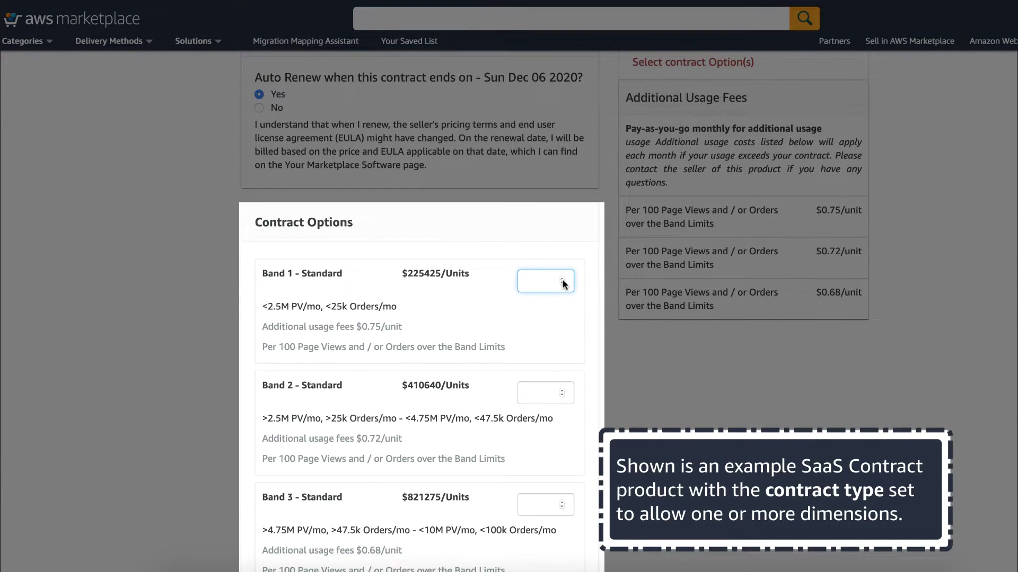
left_click(562, 279)
left_click(562, 279)
left_click(562, 278)
left_click(562, 278)
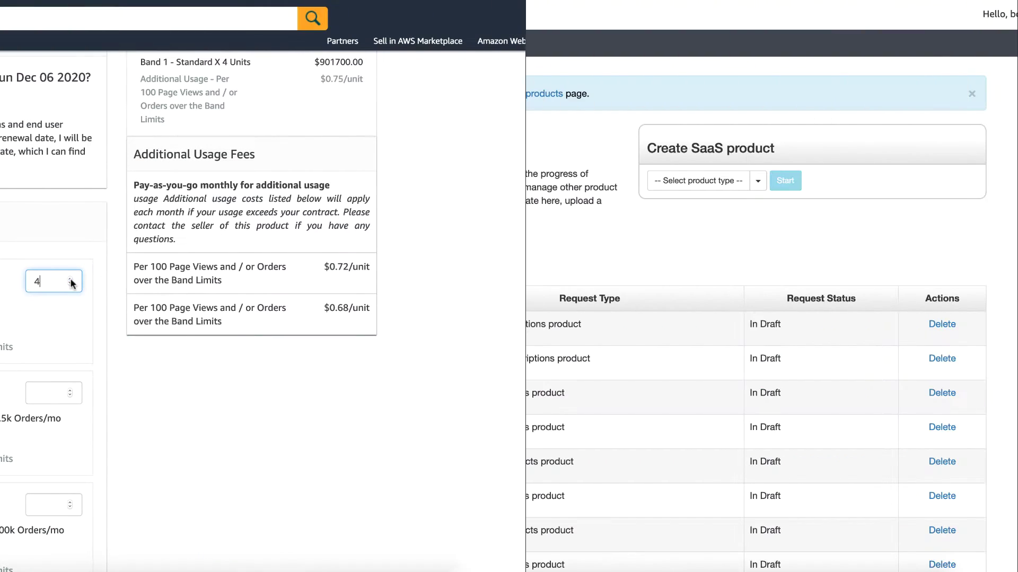
- Start a new SaaS Contracts product request and go to its Pricing section
left_click(758, 181)
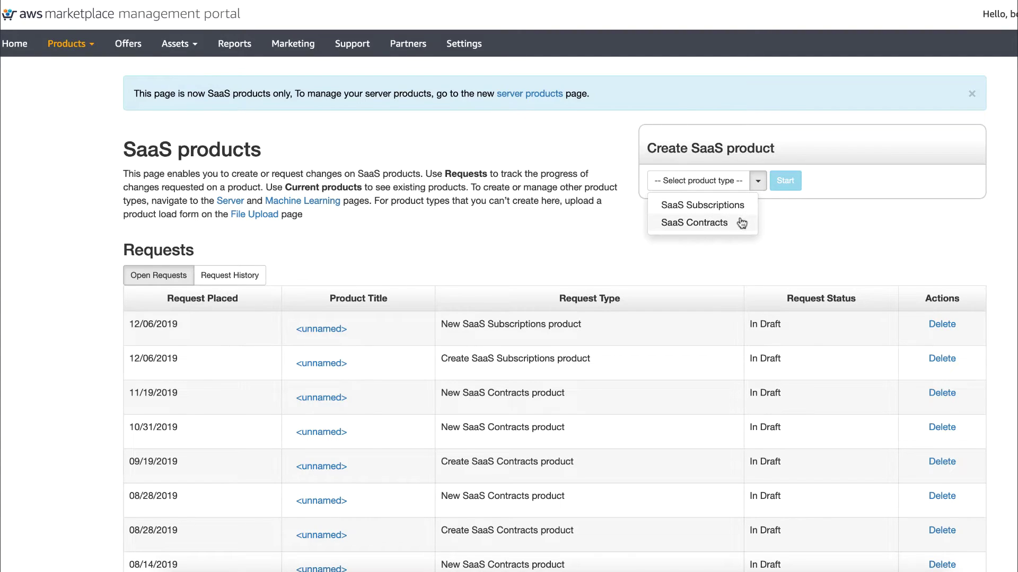
left_click(741, 223)
left_click(753, 180)
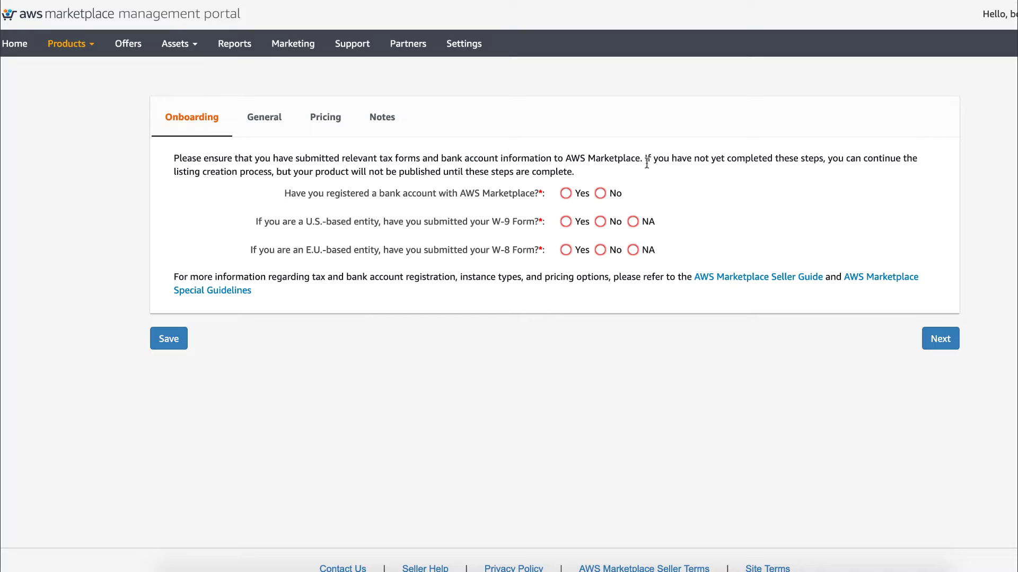
left_click(333, 120)
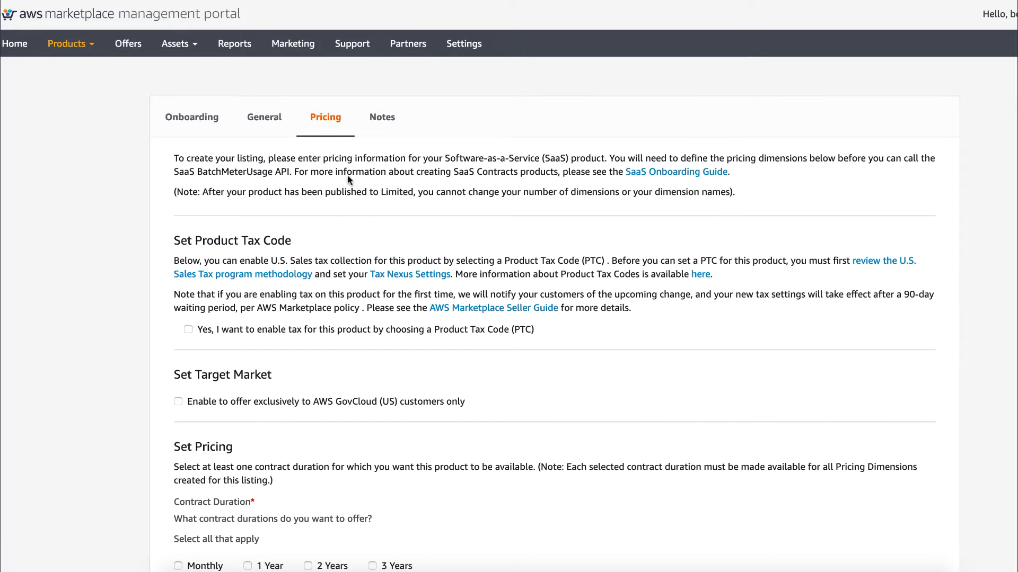
scroll(366, 327, "down", 3)
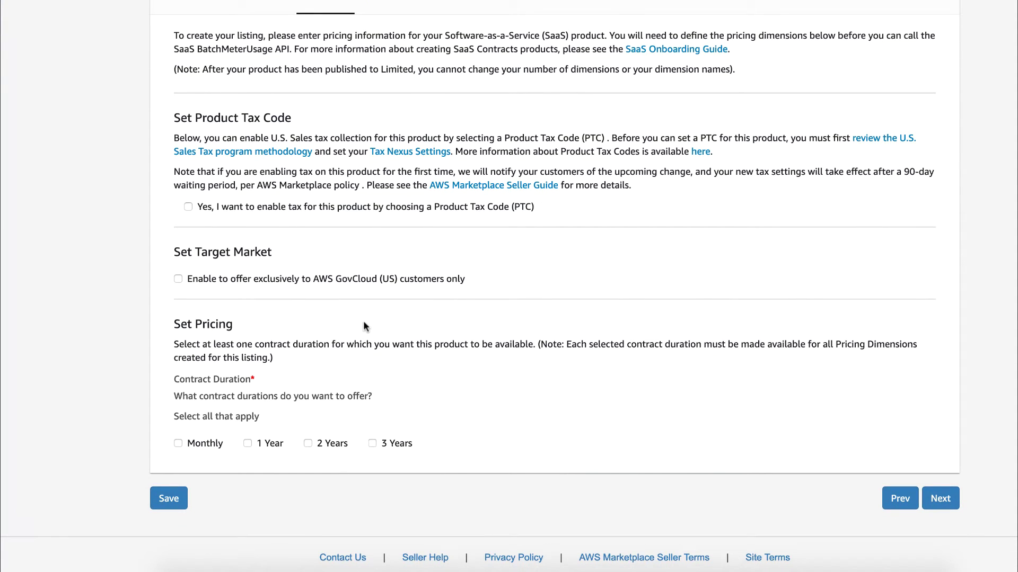
- Offer Monthly and 1 Year durations, keeping 'Buyer can choose one or more options offered'
left_click(178, 444)
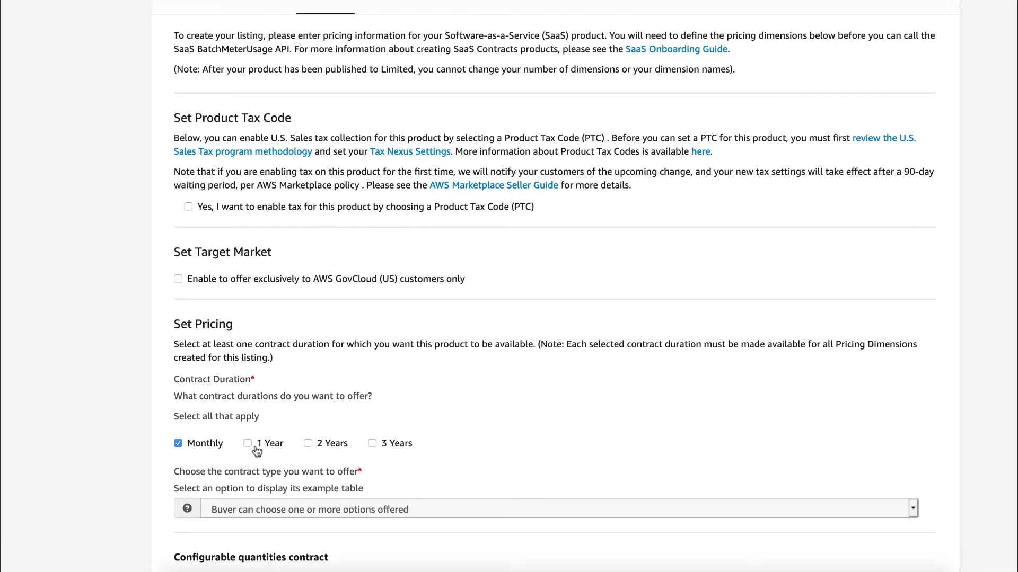
left_click(247, 444)
scroll(247, 446, "down", 3)
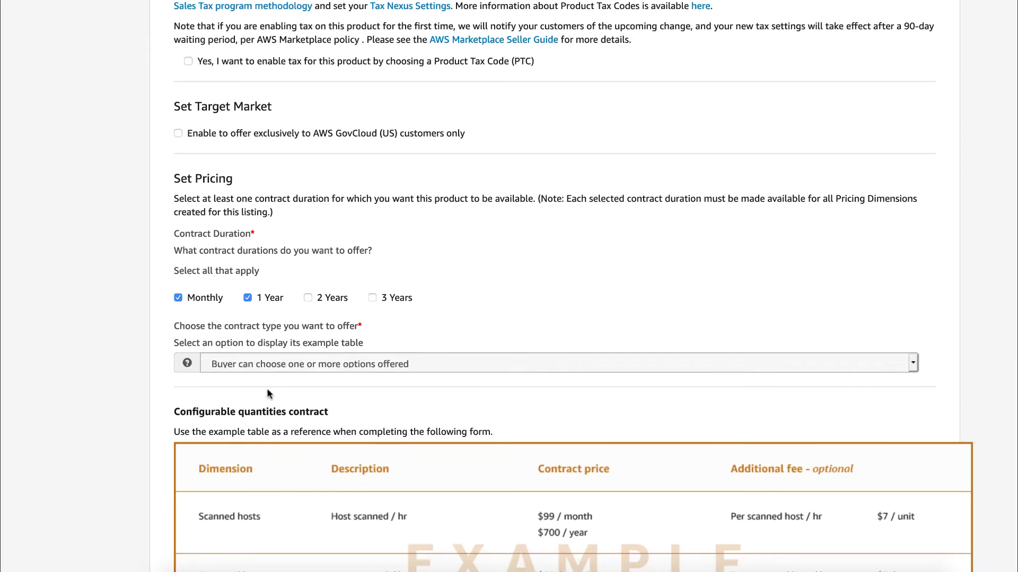
left_click(281, 369)
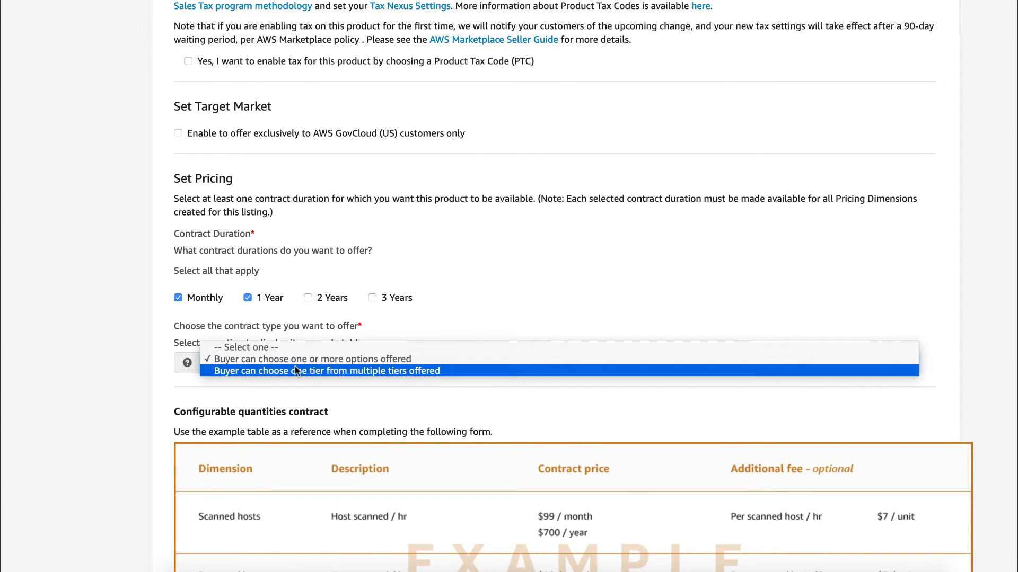
left_click(456, 359)
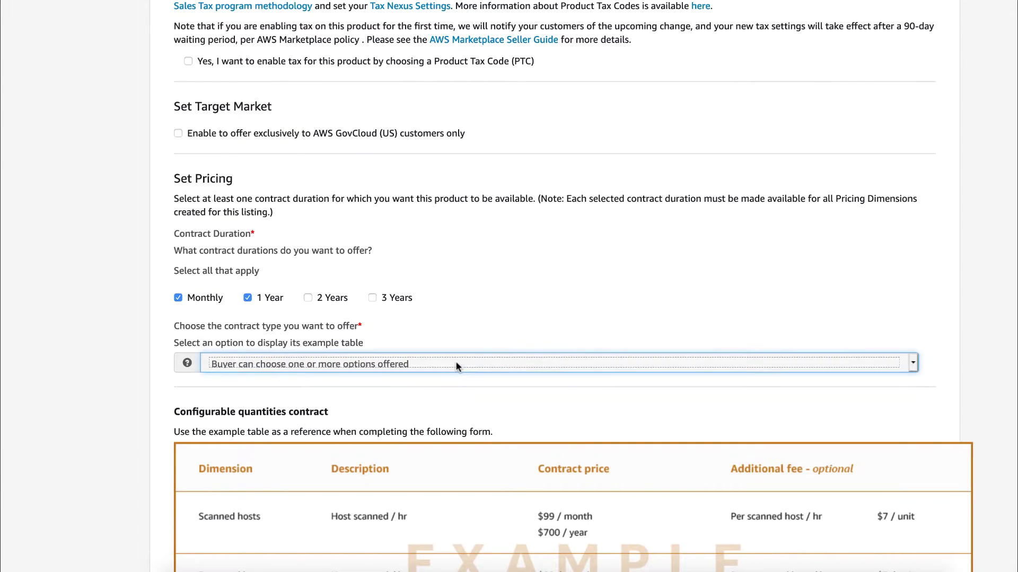
- Scroll down and view the usage unit category options
scroll(463, 392, "down", 1)
scroll(462, 402, "down", 3)
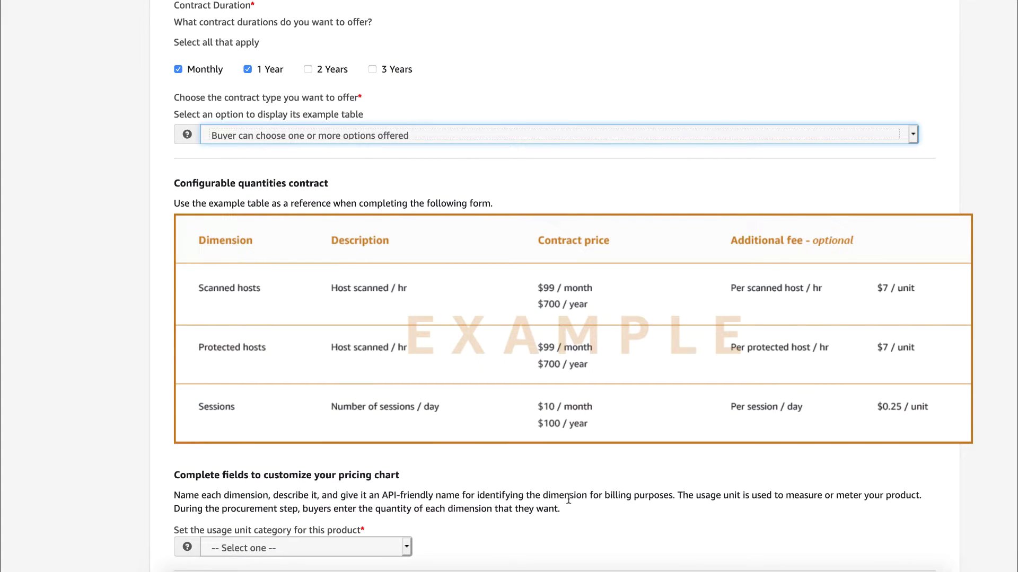
scroll(568, 500, "down", 6)
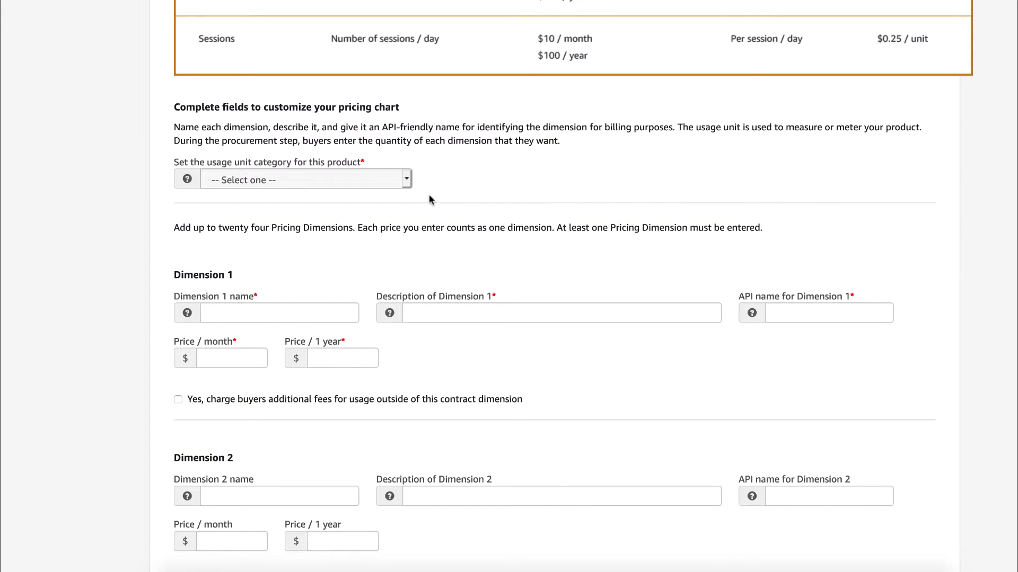
left_click(406, 180)
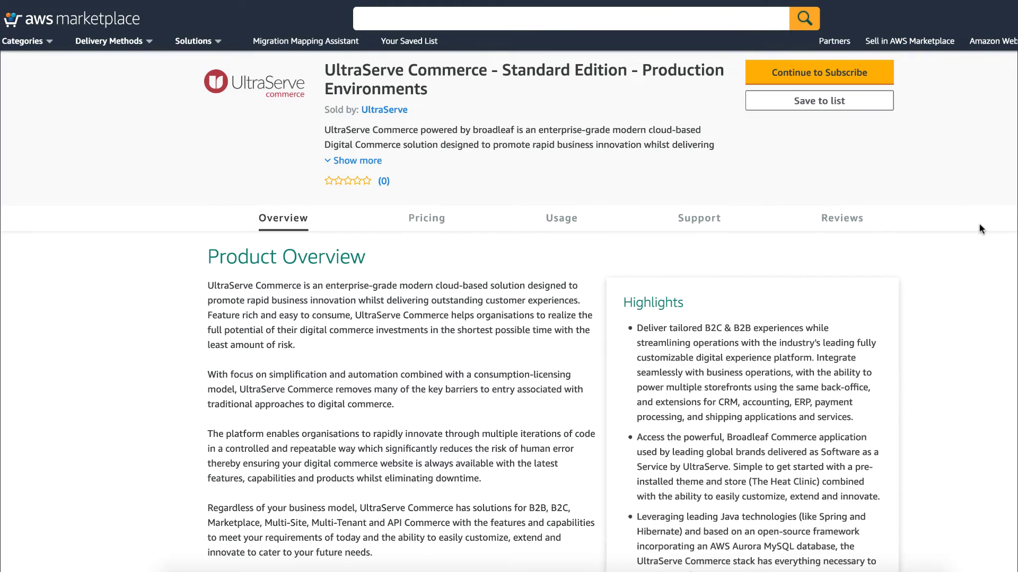
- Scroll UltraServe Commerce's pricing to the additional usage fees of $0.68–$0.75 per unit
scroll(980, 229, "down", 15)
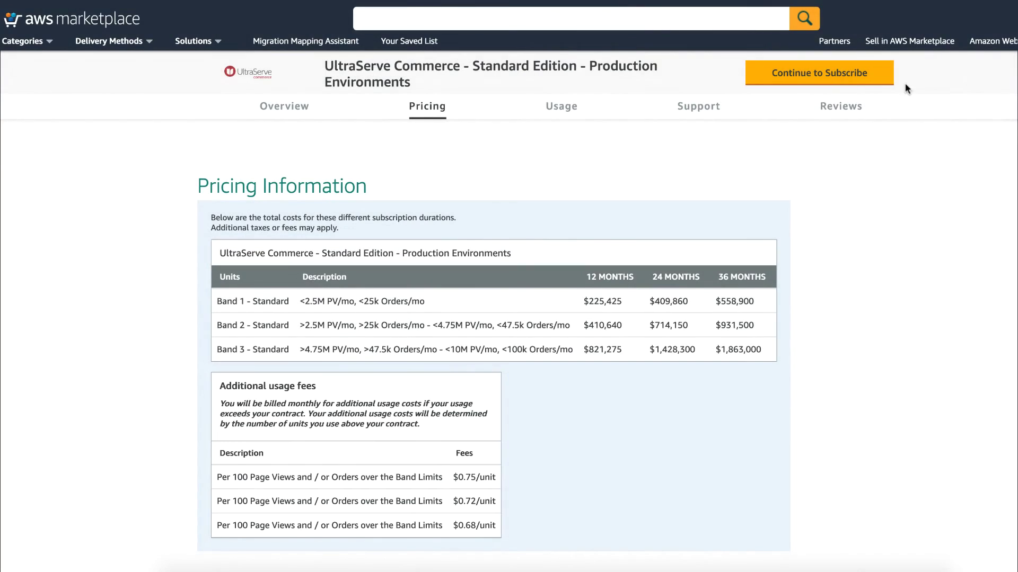
- Continue to subscribe to UltraServe Commerce from its product page
left_click(861, 84)
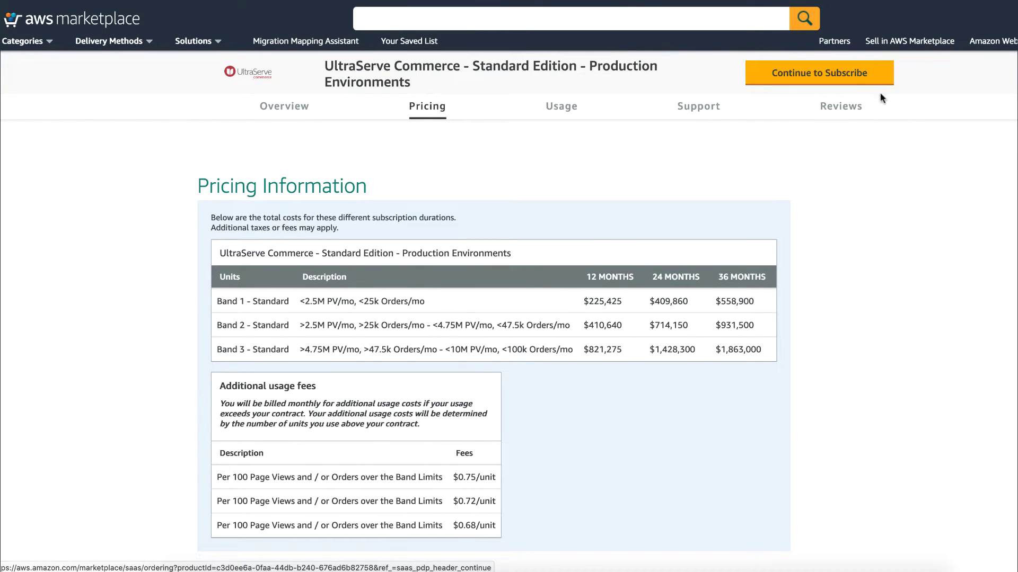
scroll(951, 162, "down", 5)
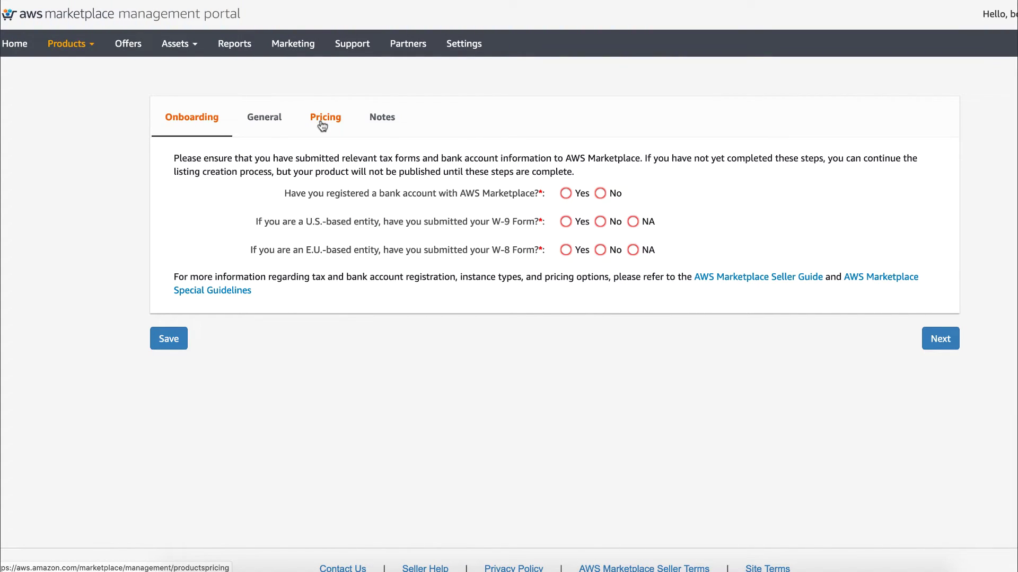
- Enable Dimension 1 additional usage fees at $1 per unit, described 'this is a description for the additional usage'
left_click(322, 122)
scroll(333, 173, "down", 12)
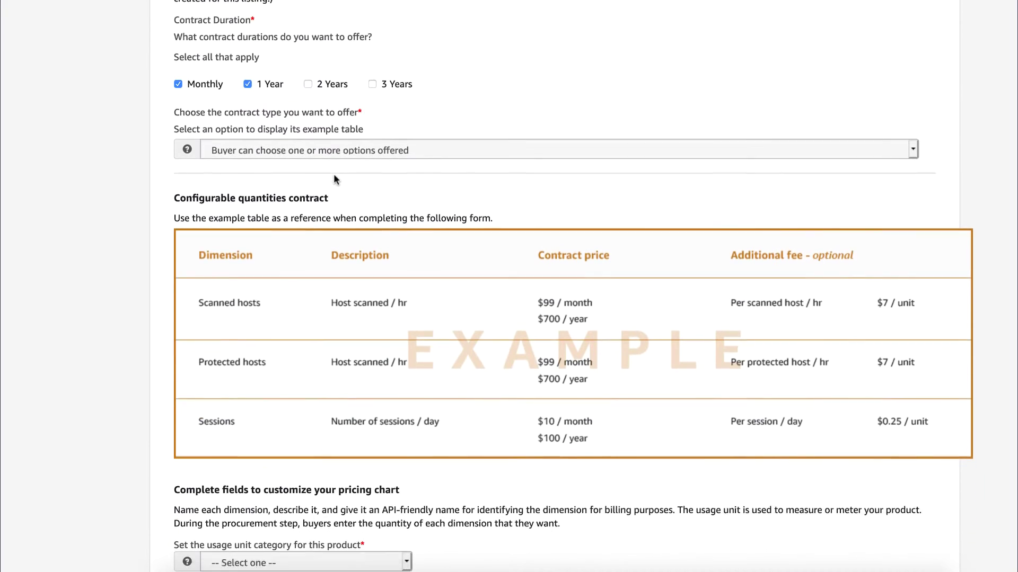
scroll(334, 179, "down", 5)
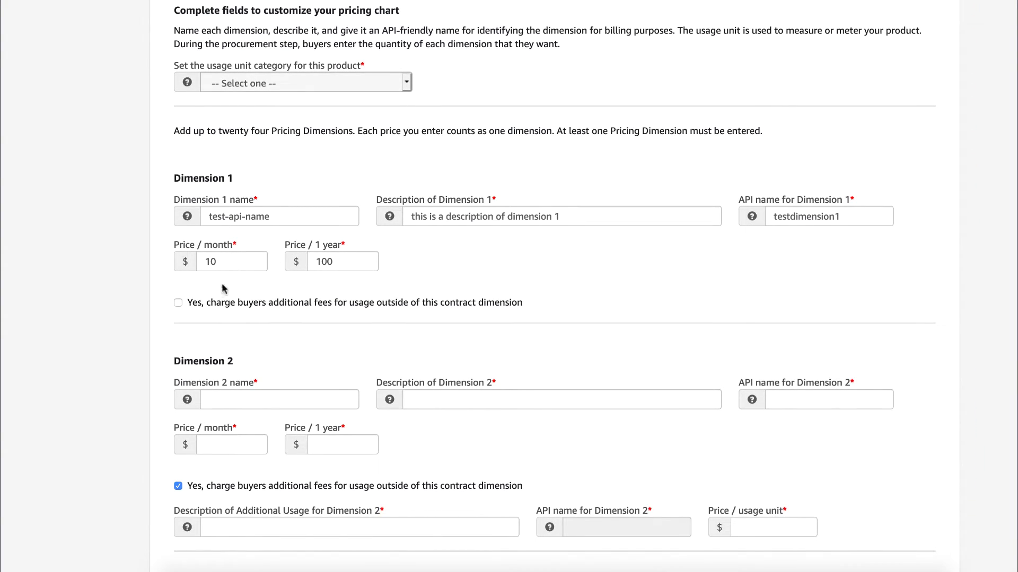
left_click(179, 304)
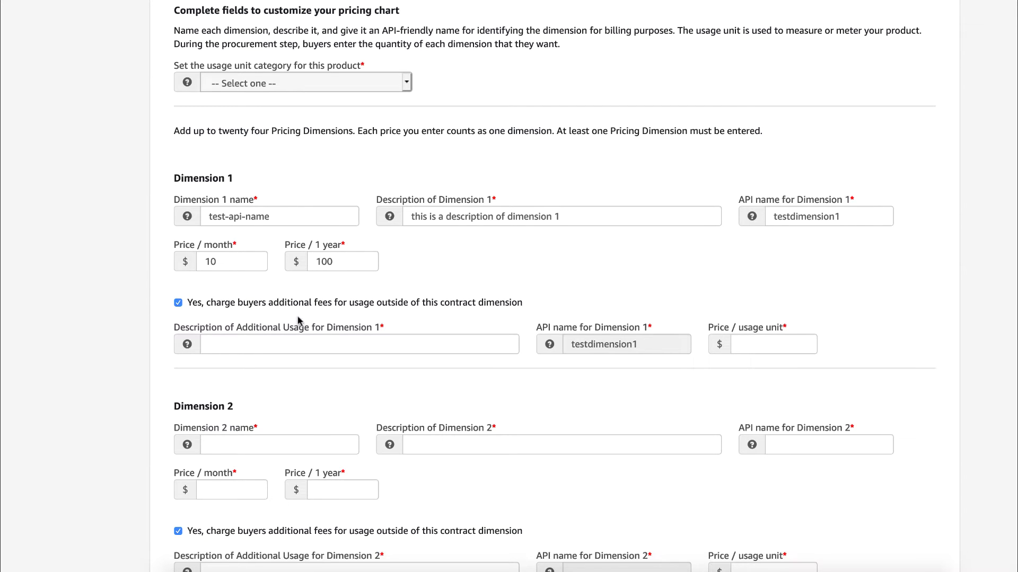
left_click(295, 344)
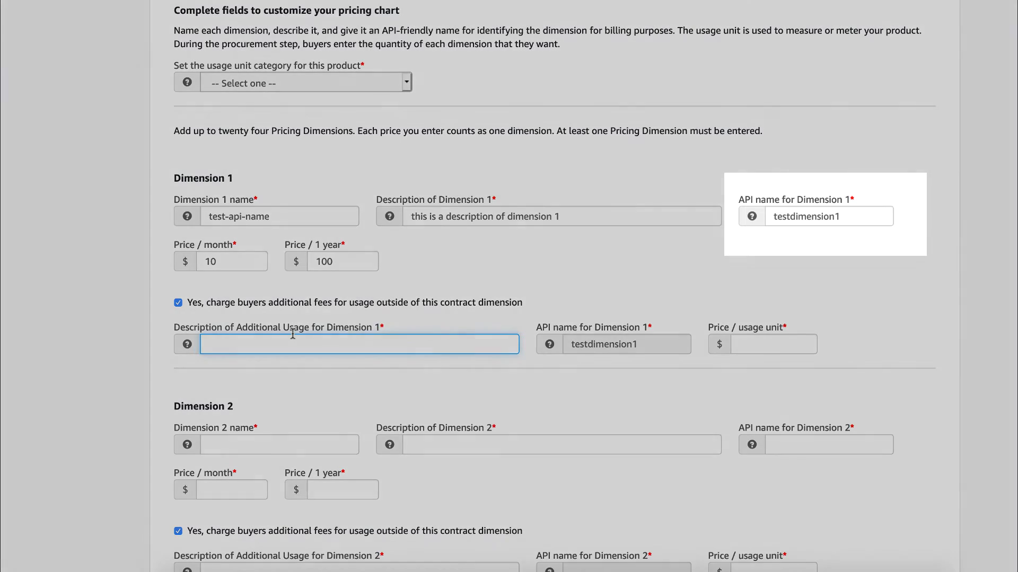
type("thi")
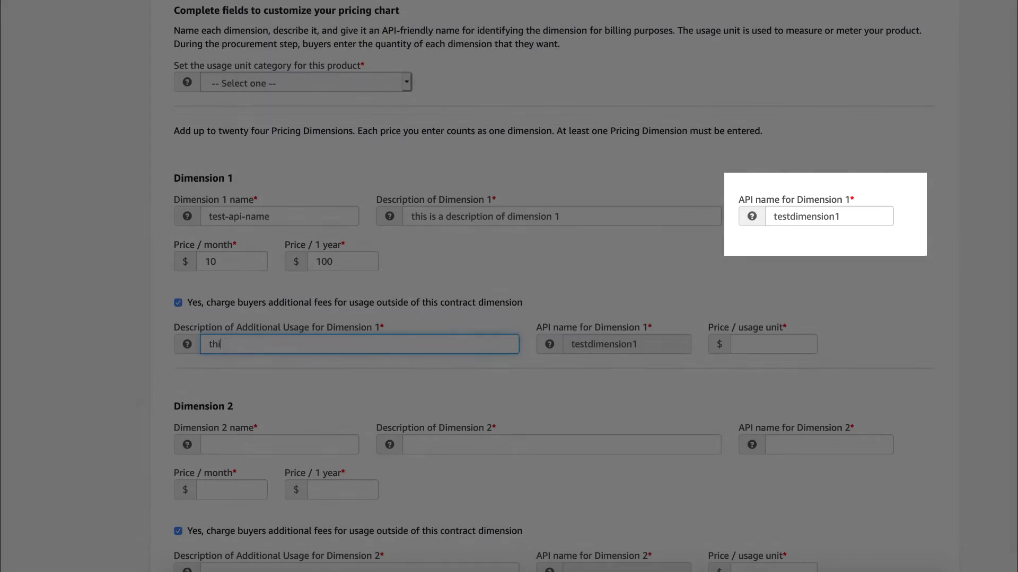
type("s is a descript")
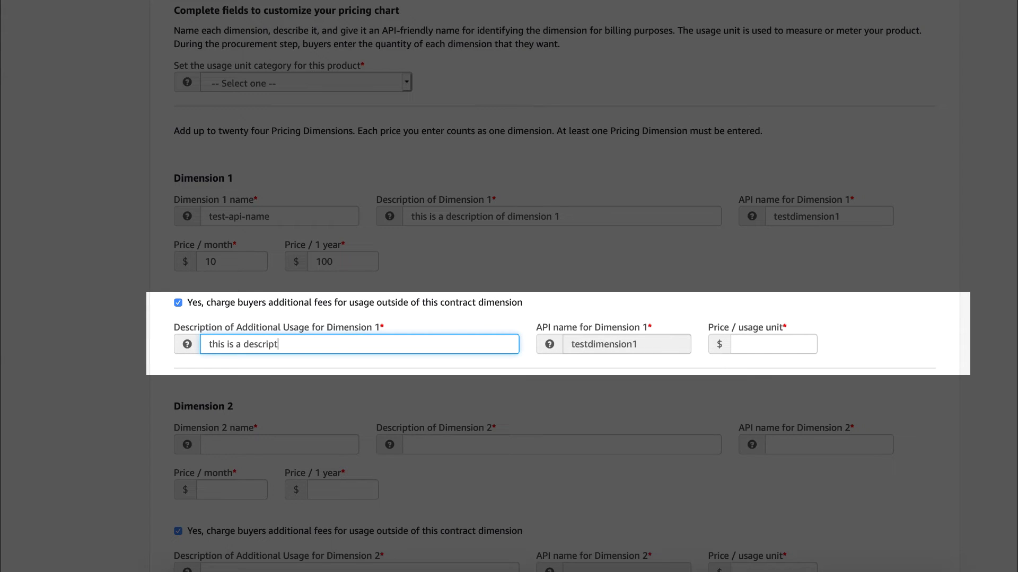
type("ion for the additional usage")
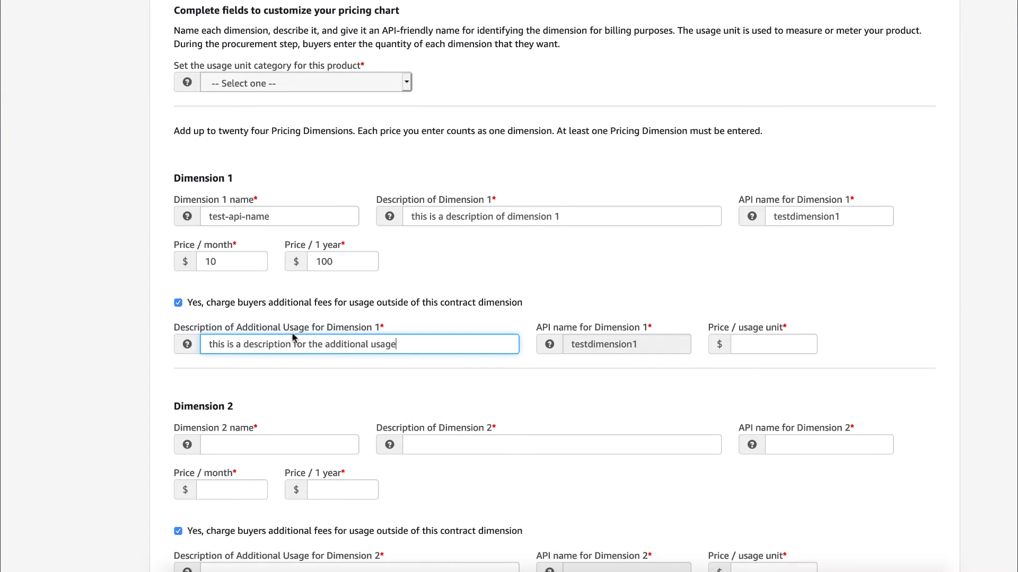
left_click(758, 344)
type("1")
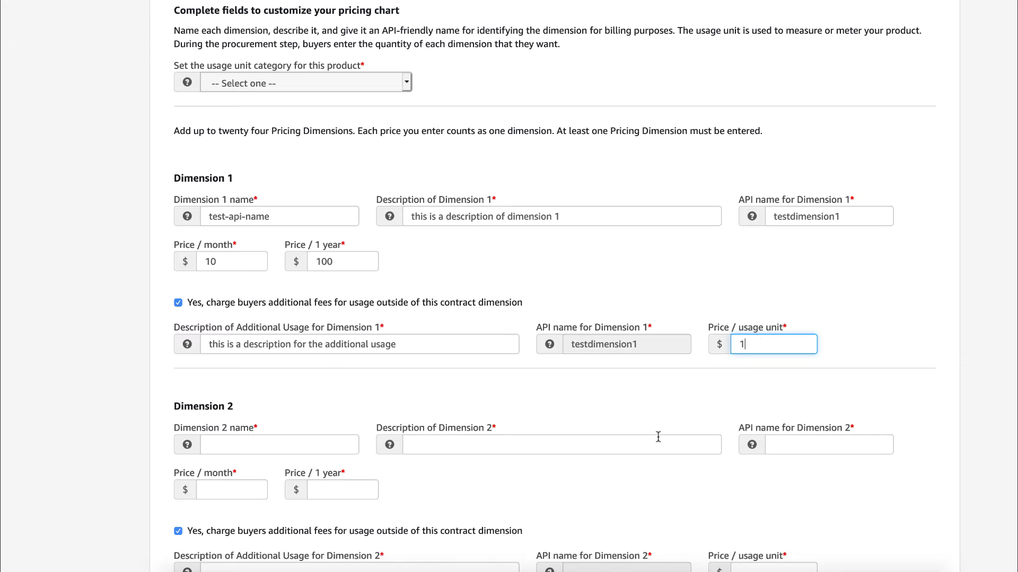
scroll(657, 438, "down", 9)
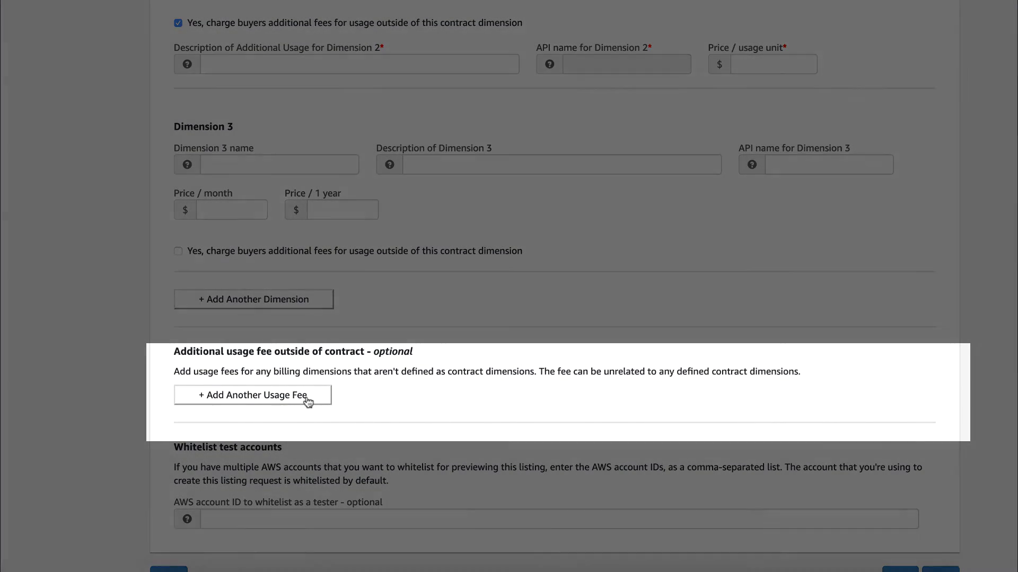
- Add another usage fee entry for a billing dimension outside the contract
left_click(307, 401)
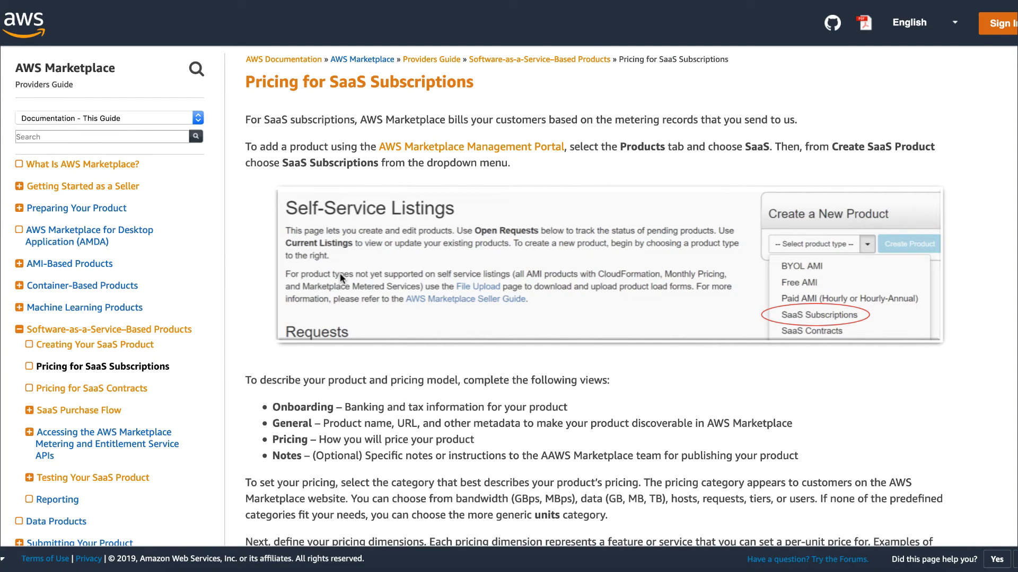
- Open the 'Pricing for SaaS Contracts' guide page and read its contract duration options
left_click(133, 389)
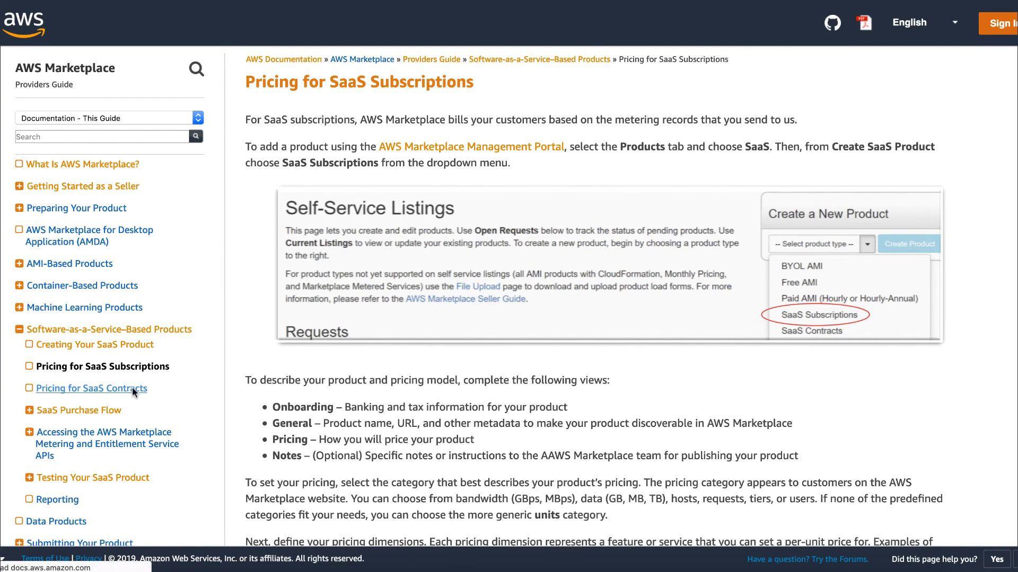
scroll(320, 351, "down", 3)
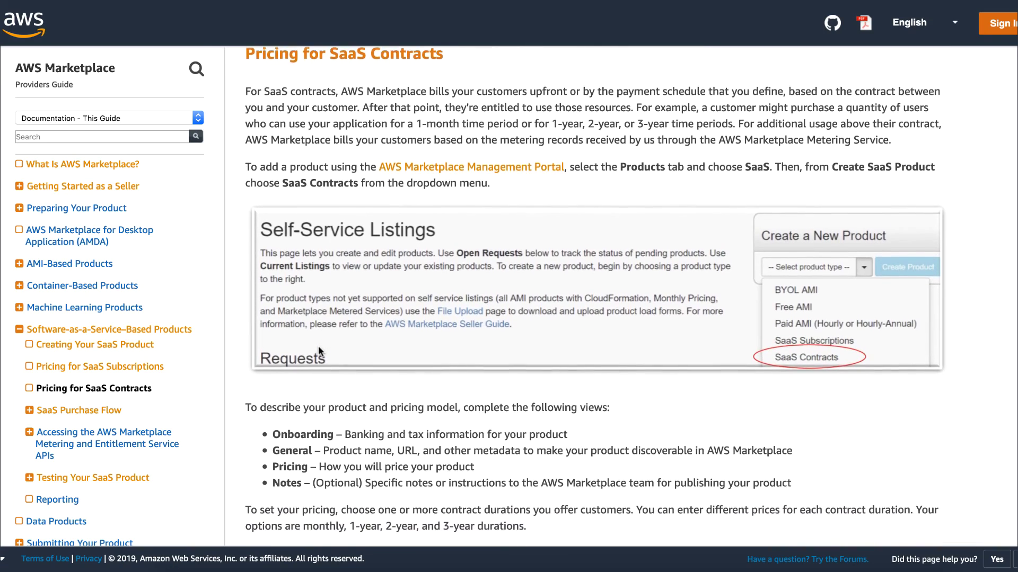
scroll(318, 345, "down", 3)
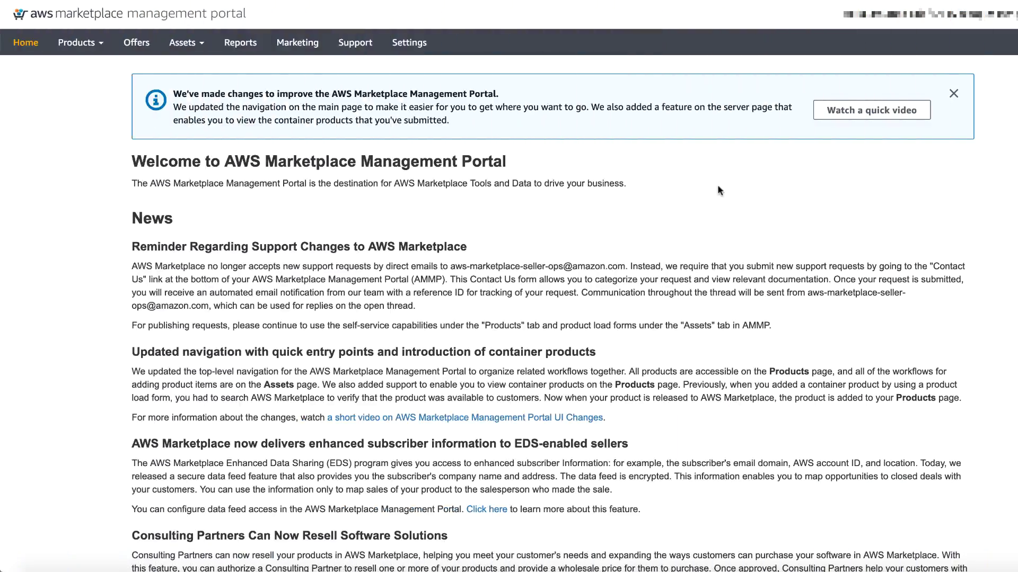
- Go to the portal's Contact Us page from the home page footer
scroll(718, 186, "down", 5)
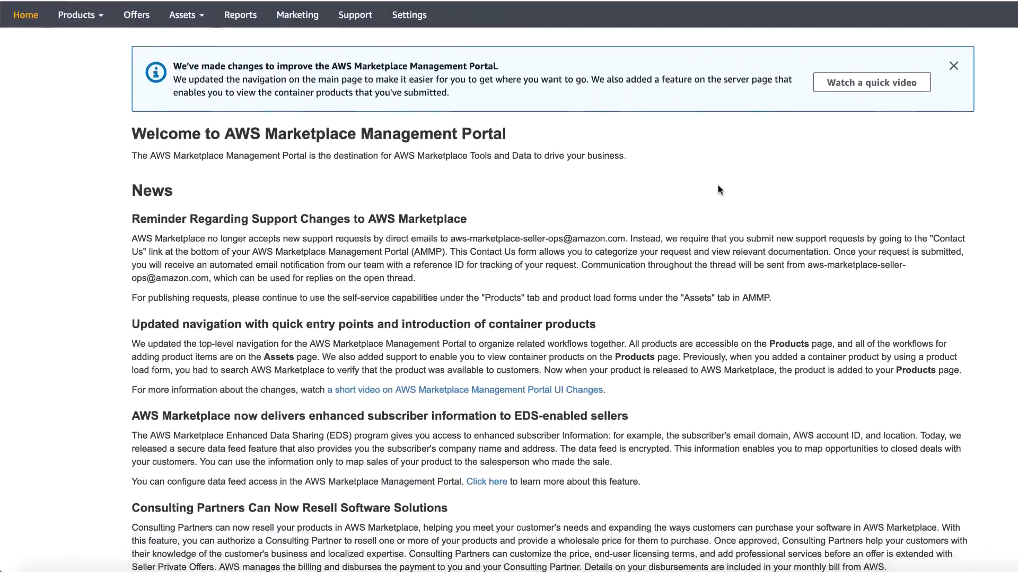
scroll(718, 190, "down", 4)
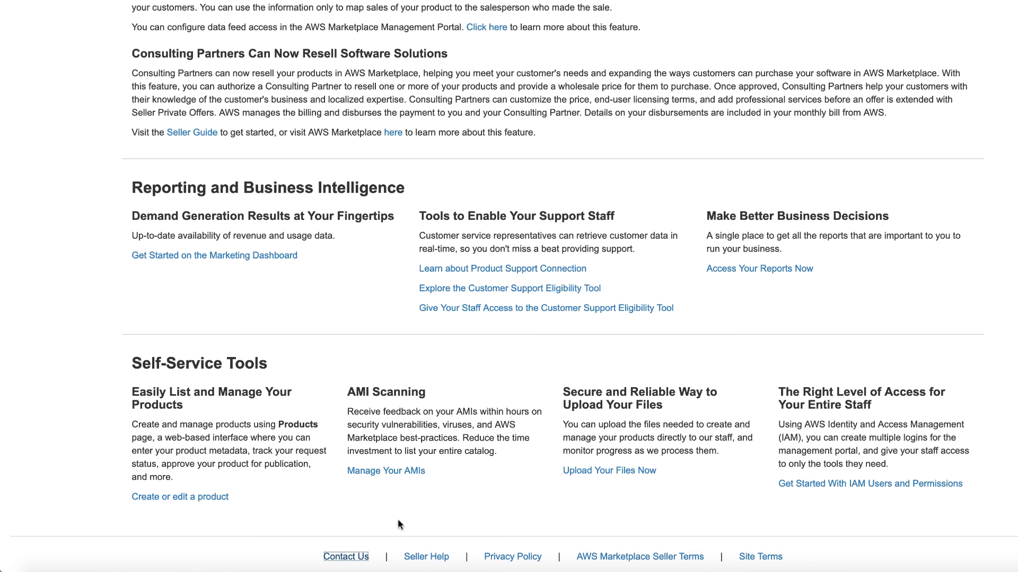
left_click(343, 556)
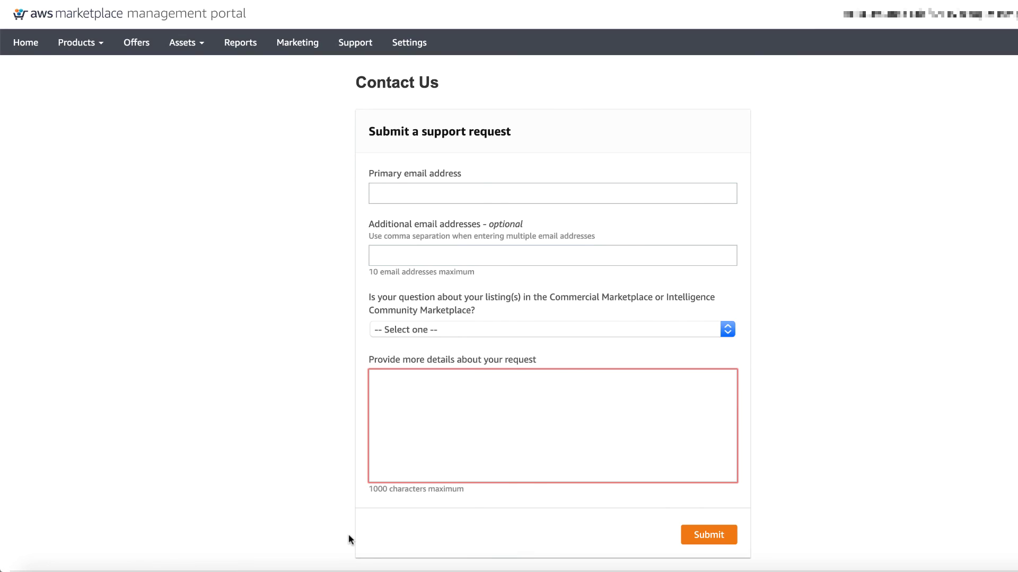